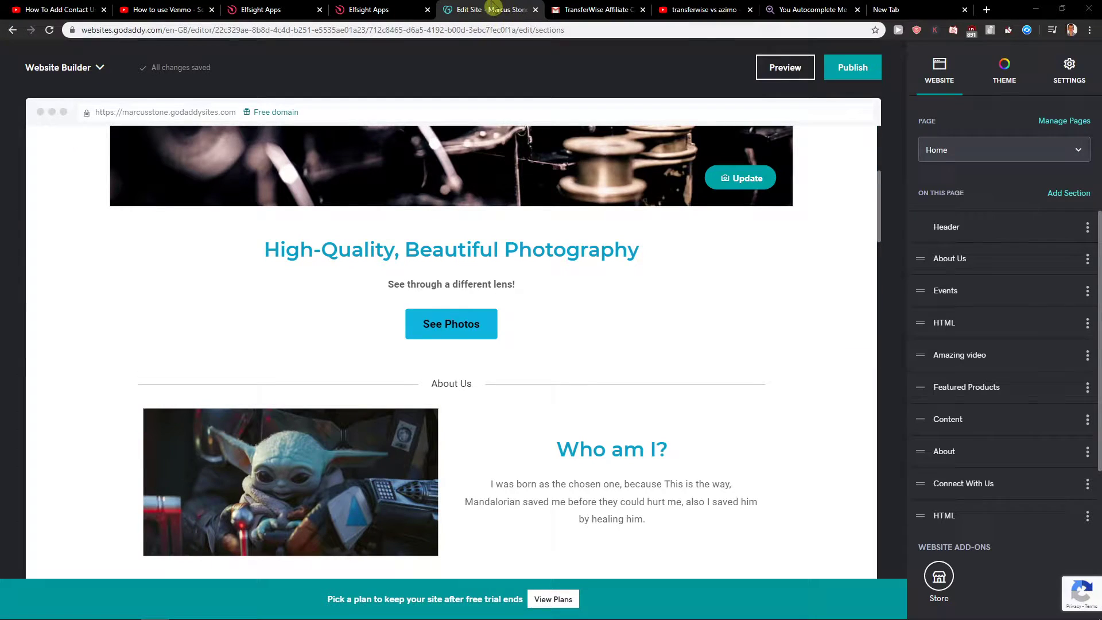
Drag the GoDaddy Edit Site page to the first position among the open pages.
left_click_drag(504, 9, 52, 10)
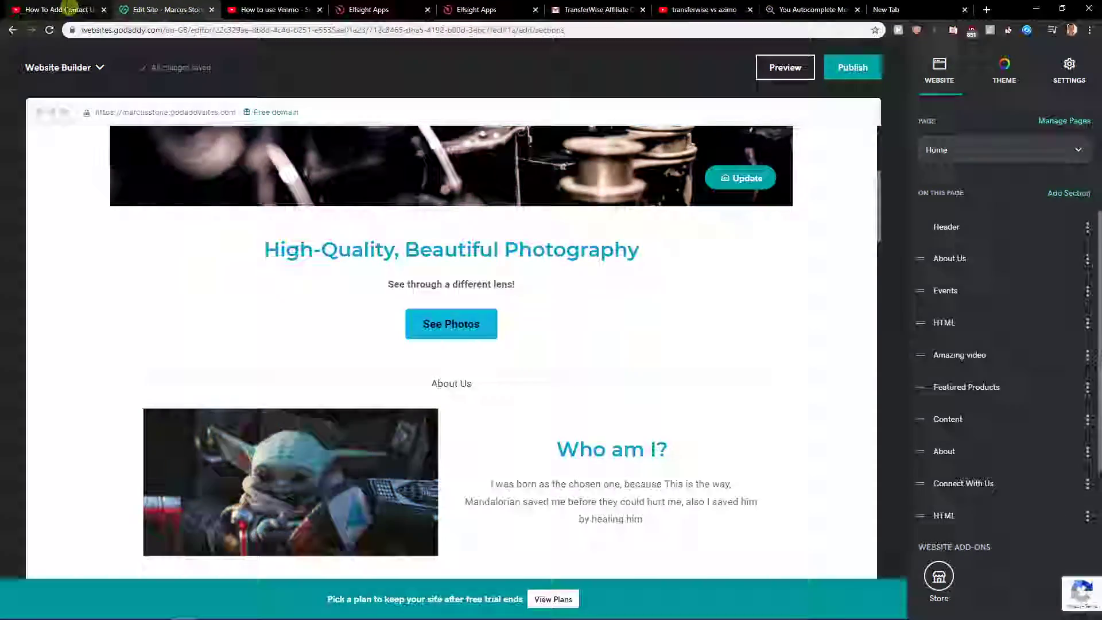
scroll(237, 259, "up", 3)
scroll(155, 233, "down", 2)
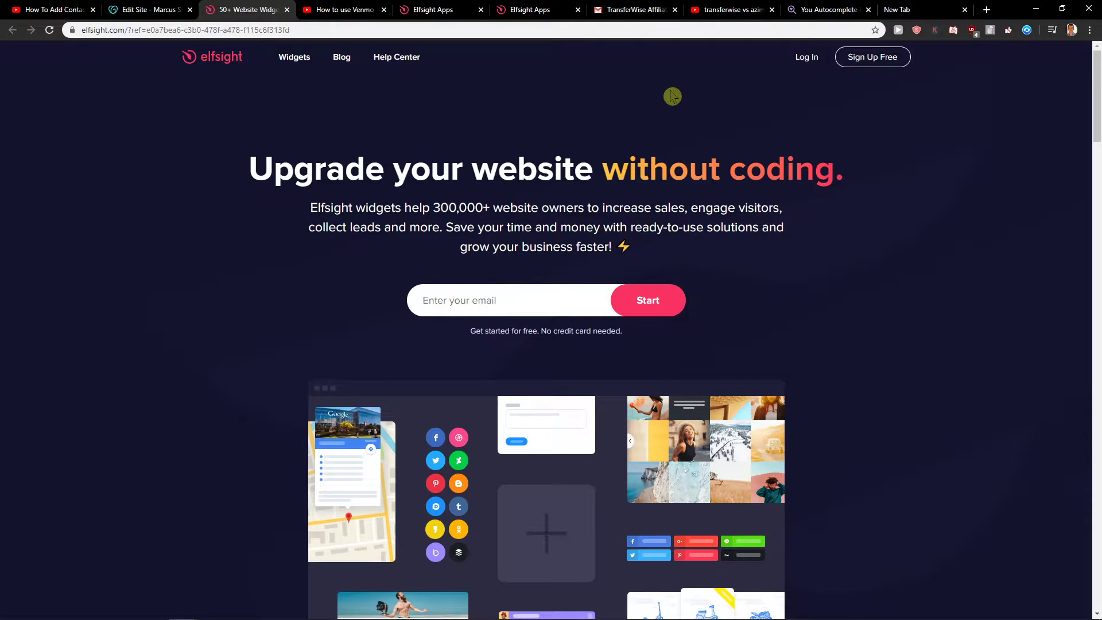
Open Elfsight's sign-up page, then log in from the homepage to reach the Applications dashboard.
left_click(872, 55)
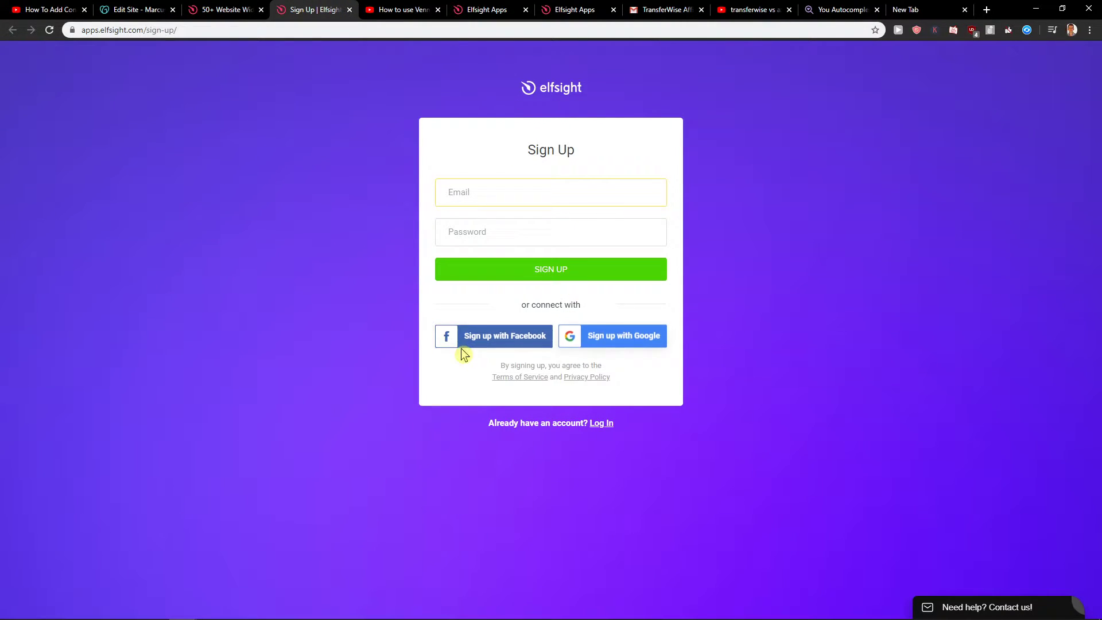
left_click(225, 10)
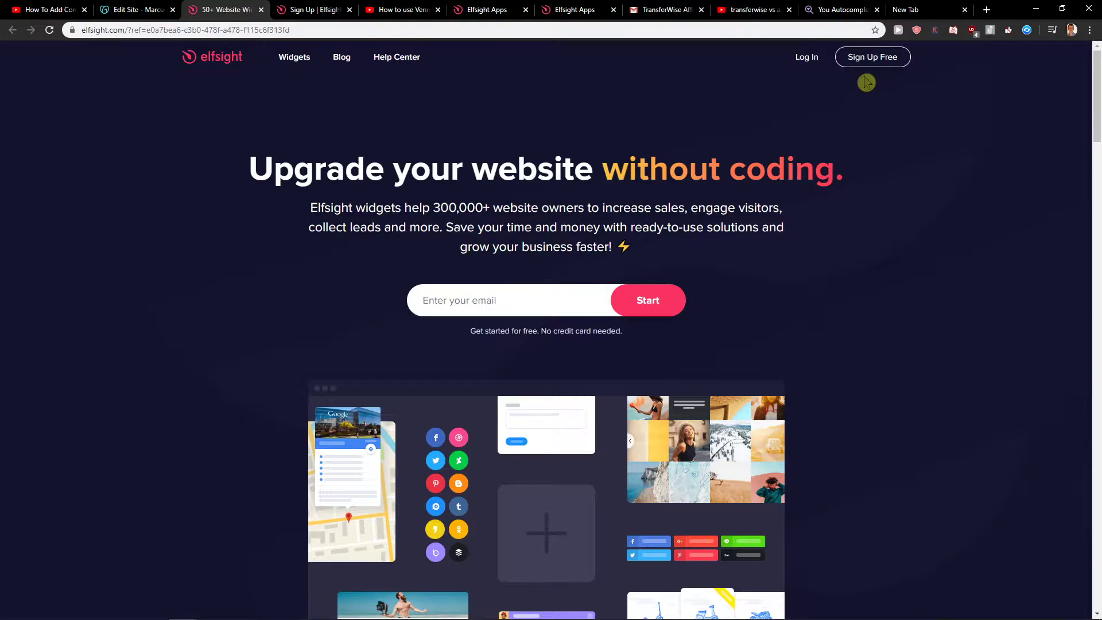
left_click(807, 57)
left_click(292, 10)
Search Elfsight applications for 'menu' and create a new Restaurant Menu widget.
left_click_drag(280, 9, 207, 9)
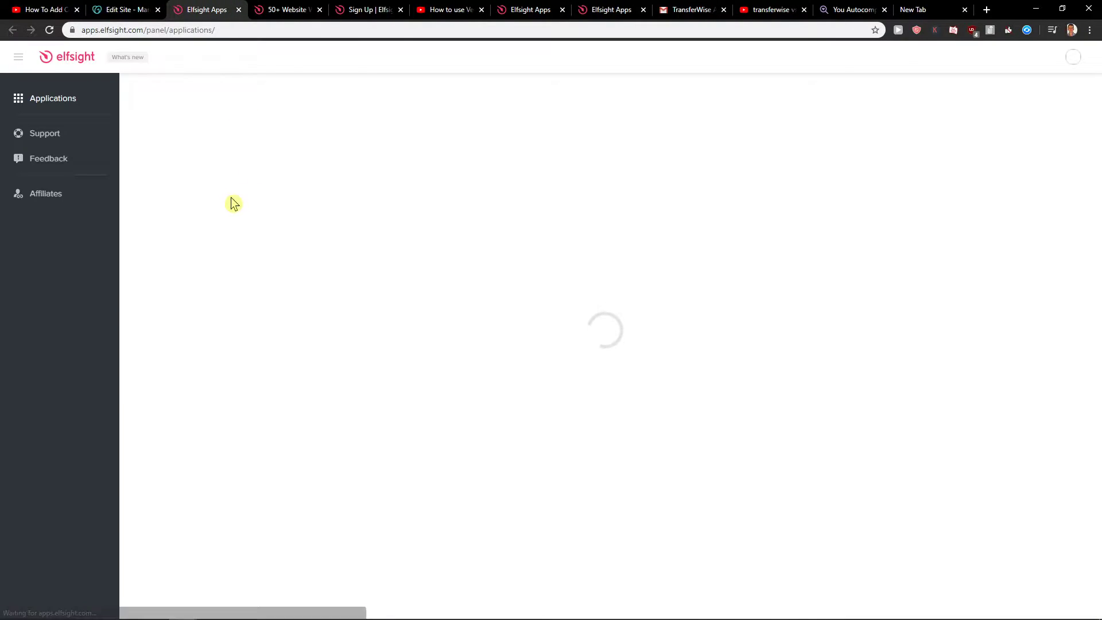
scroll(301, 319, "down", 2)
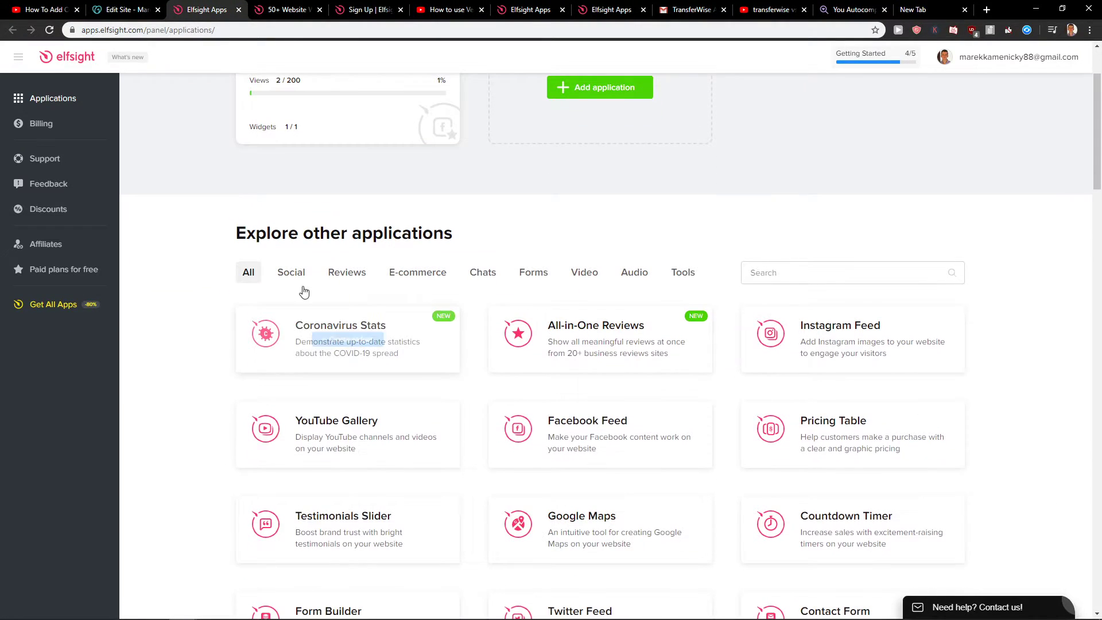
left_click(853, 282)
type("menu")
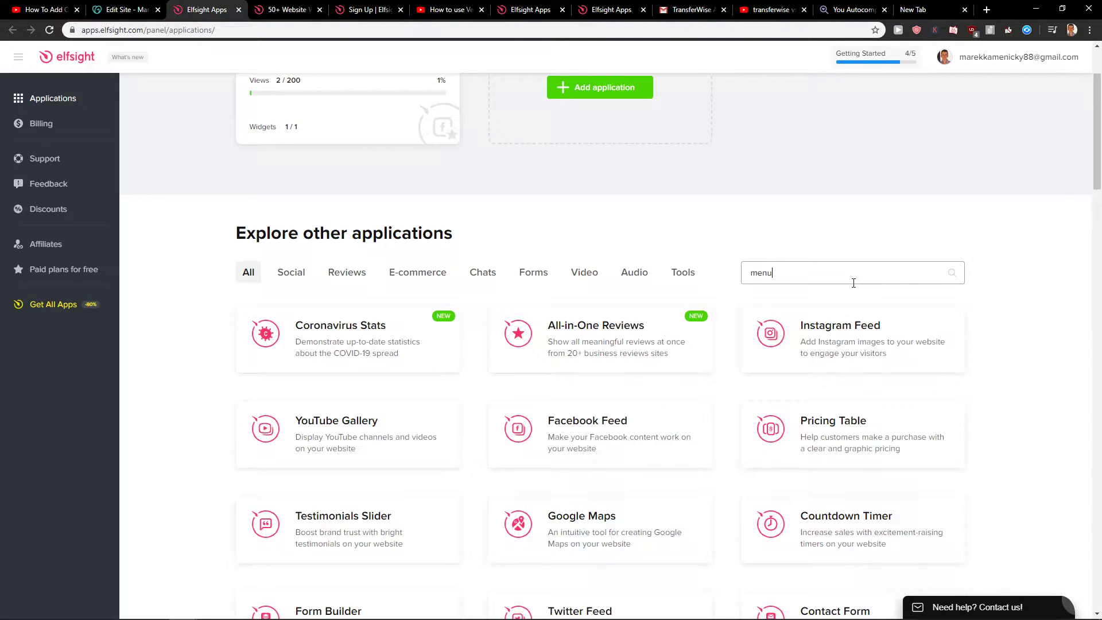
scroll(482, 285, "down", 1)
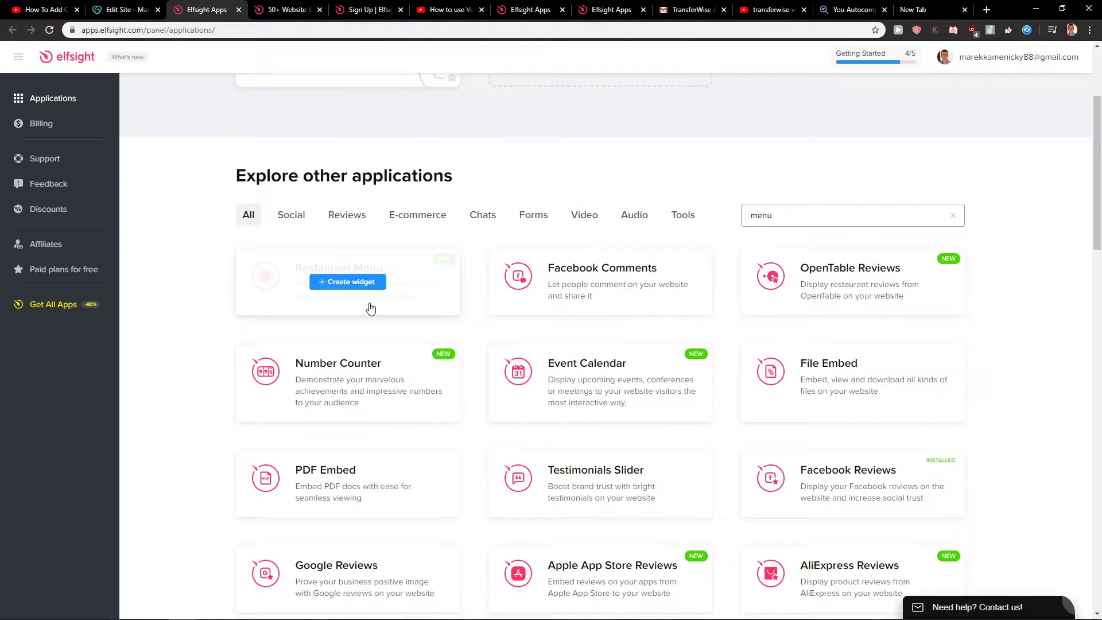
left_click(405, 299)
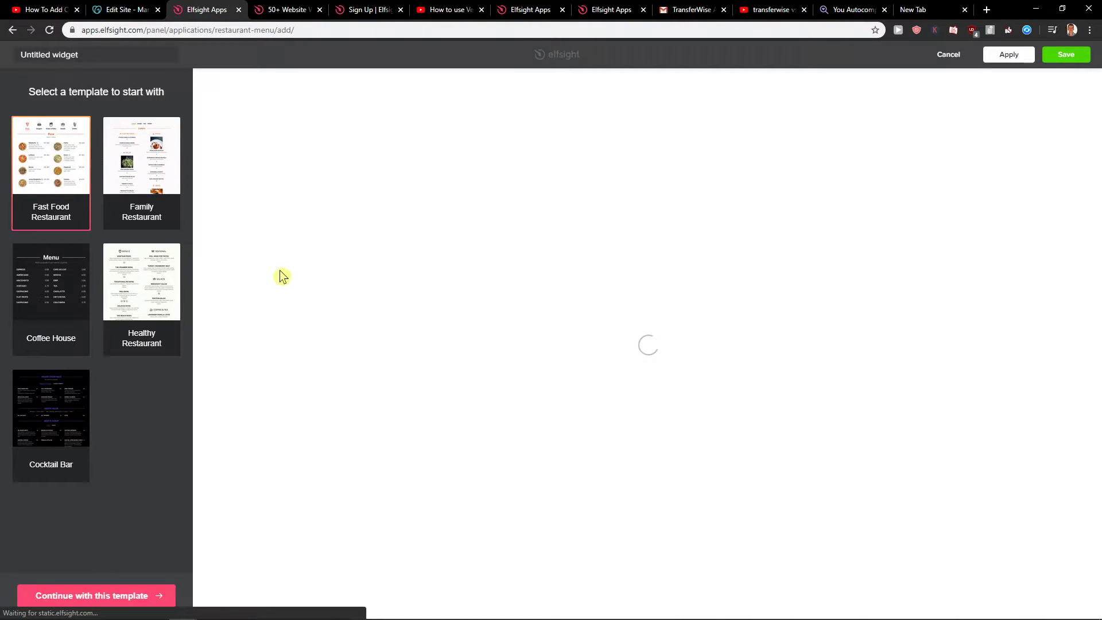
Preview the Family, Fast Food, Coffee House and Healthy templates, then proceed with Fast Food Restaurant.
left_click(166, 220)
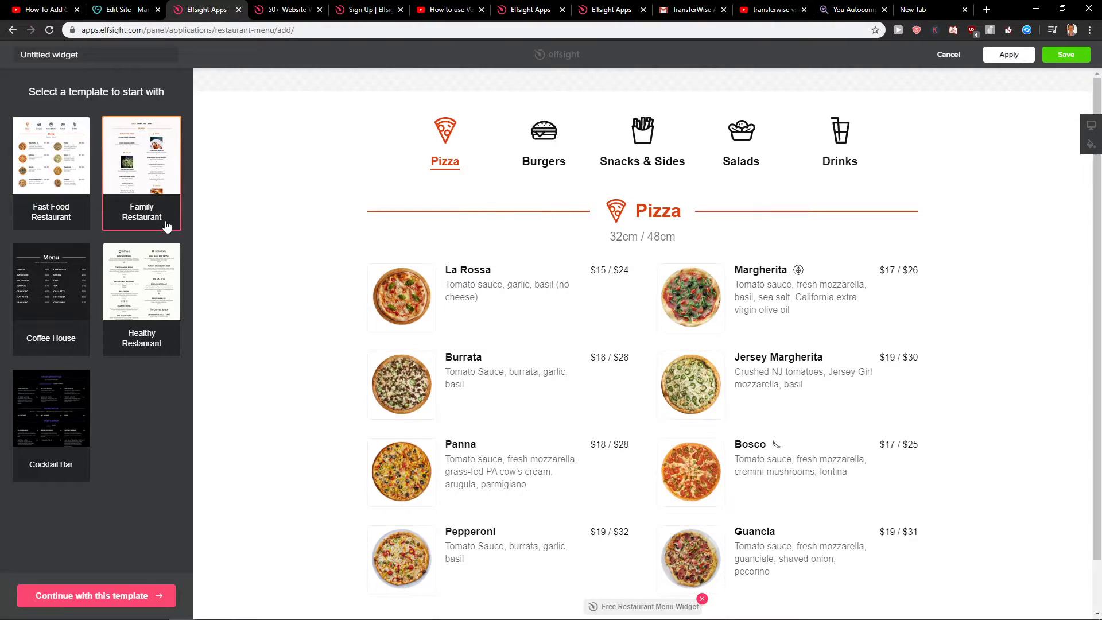
left_click(72, 228)
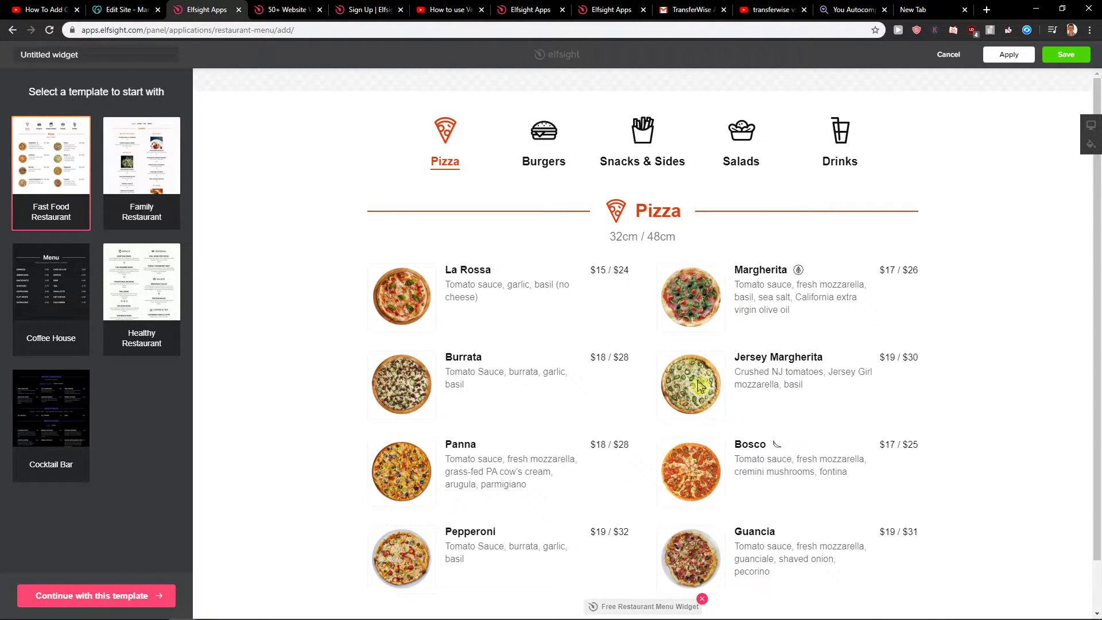
left_click(67, 345)
left_click(139, 353)
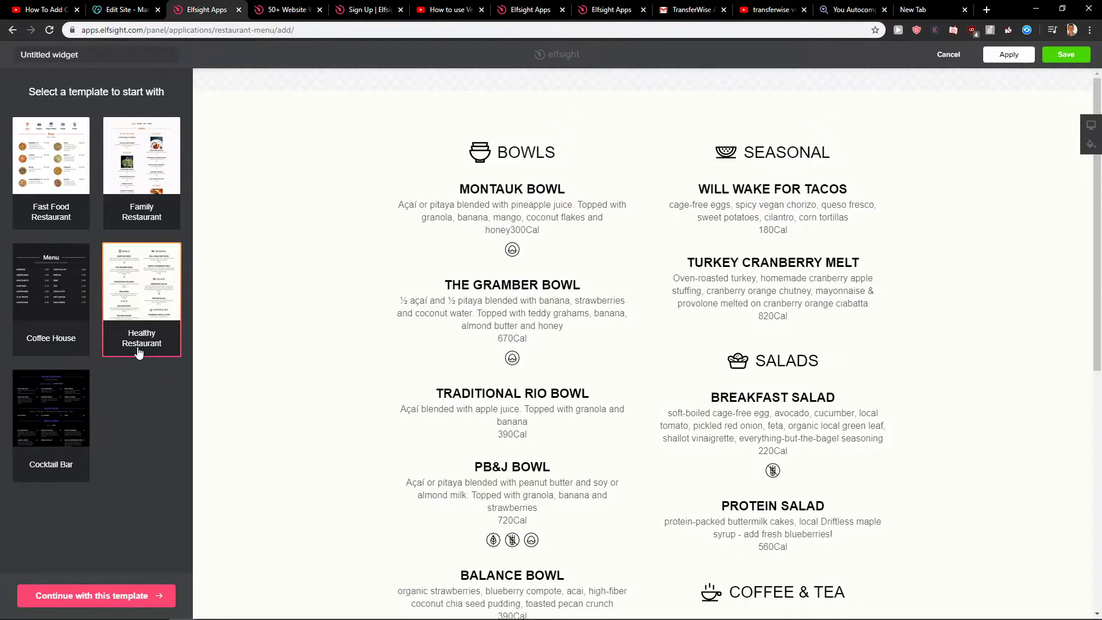
left_click(60, 215)
scroll(336, 310, "down", 1)
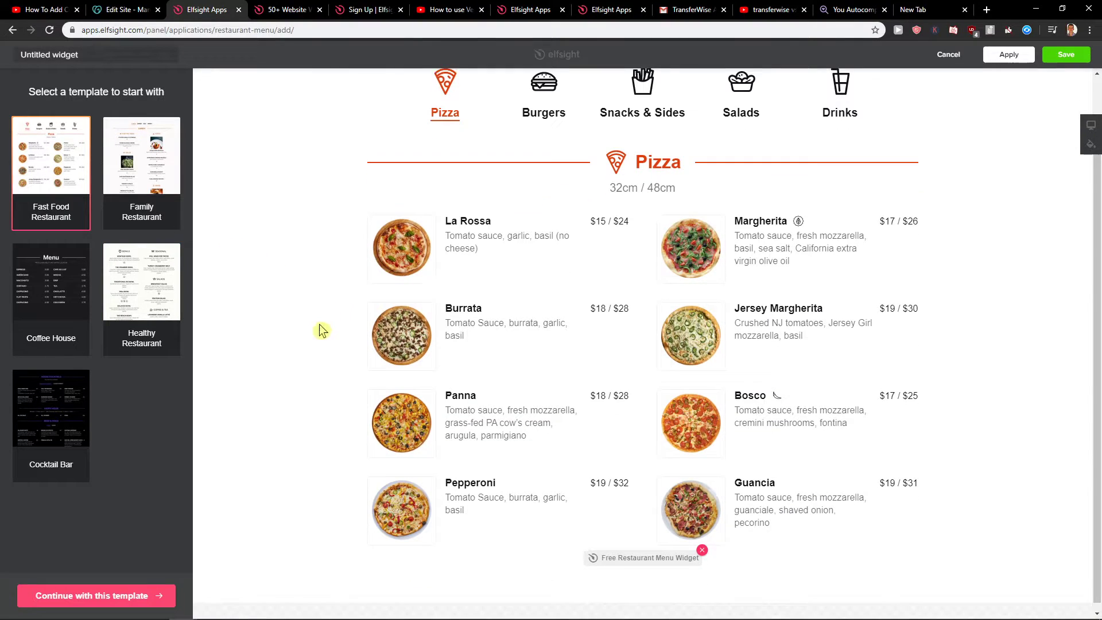
left_click(117, 607)
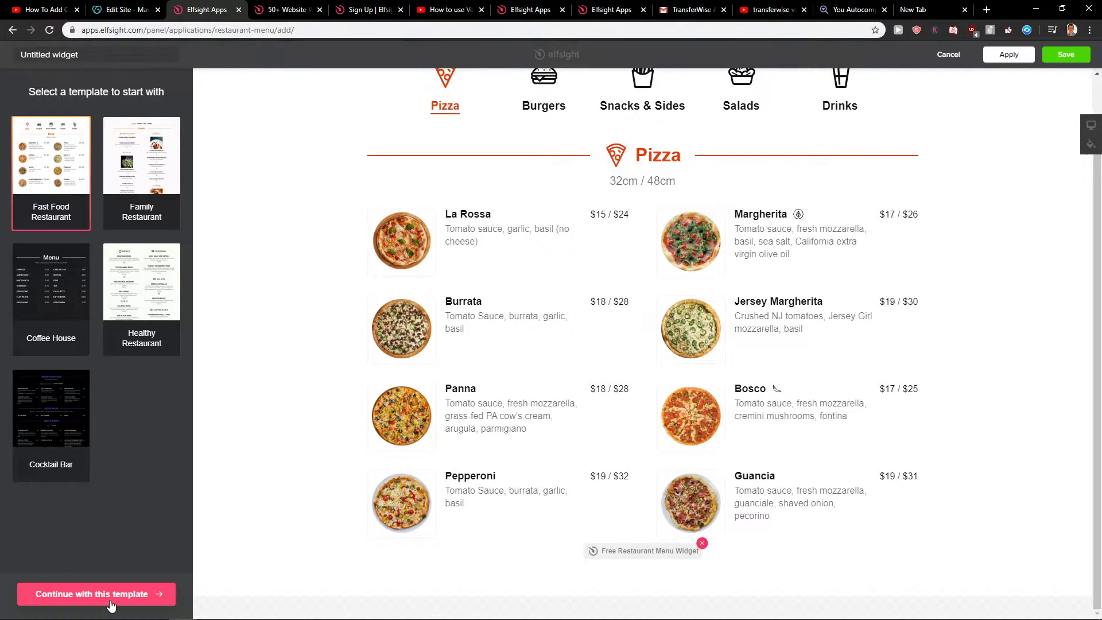
scroll(344, 431, "up", 1)
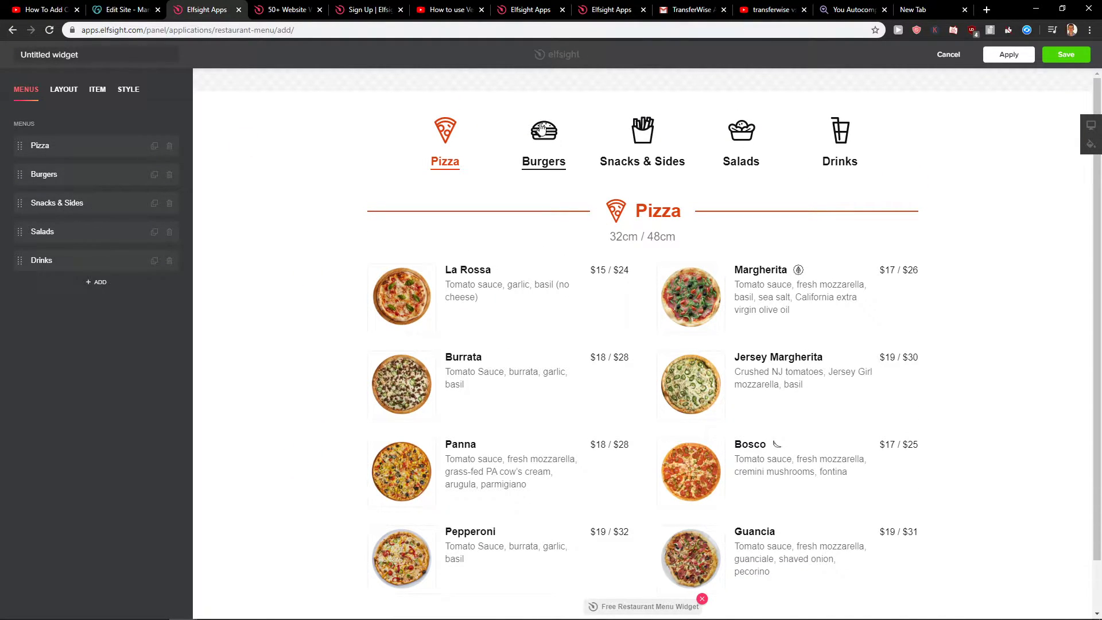
left_click(544, 138)
left_click(643, 137)
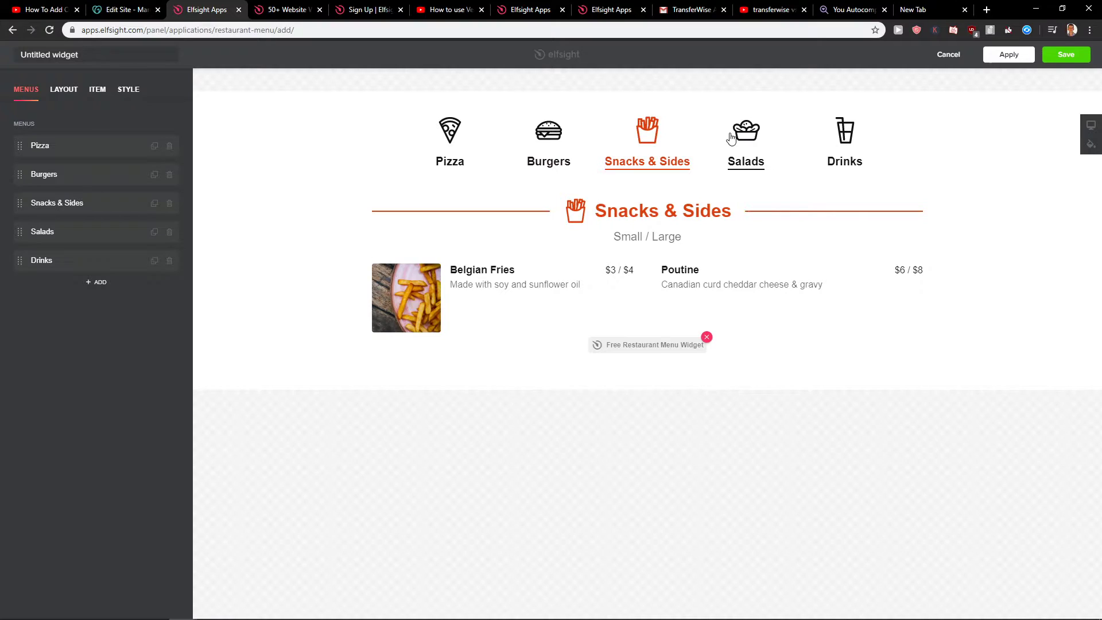
left_click(730, 139)
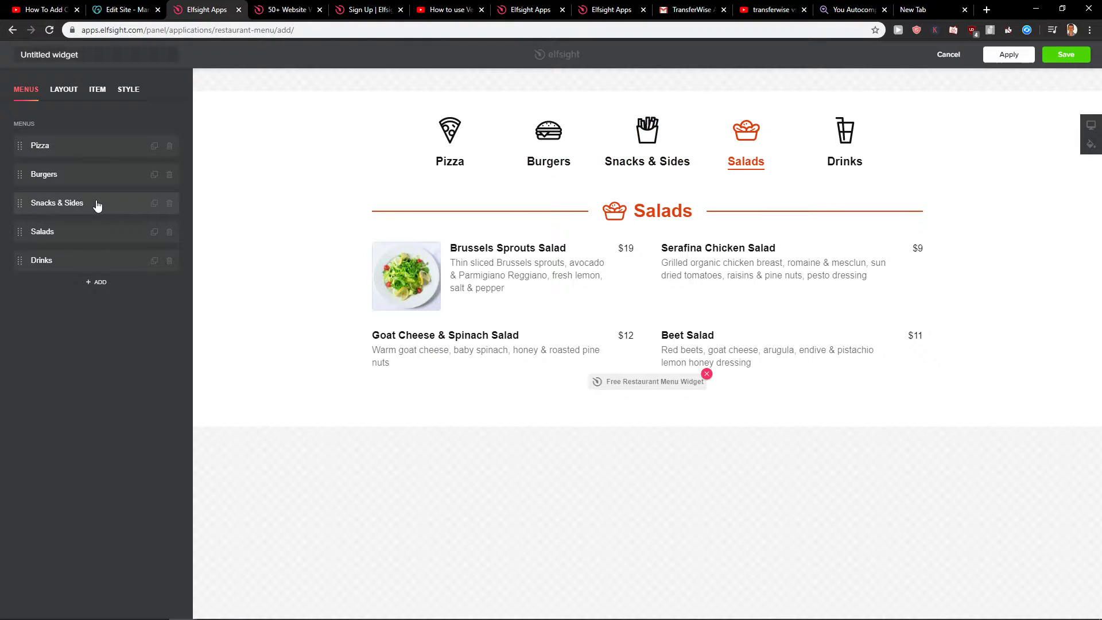
left_click(448, 142)
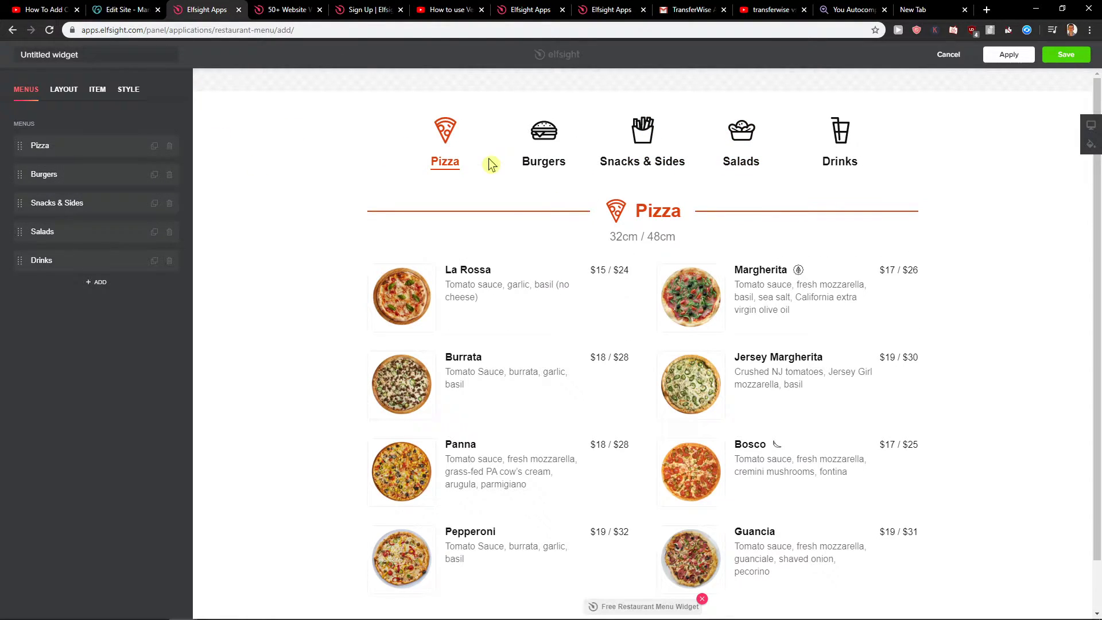
Rename the Pizza menu to Monday and clear its 32cm / 48cm caption.
left_click(82, 146)
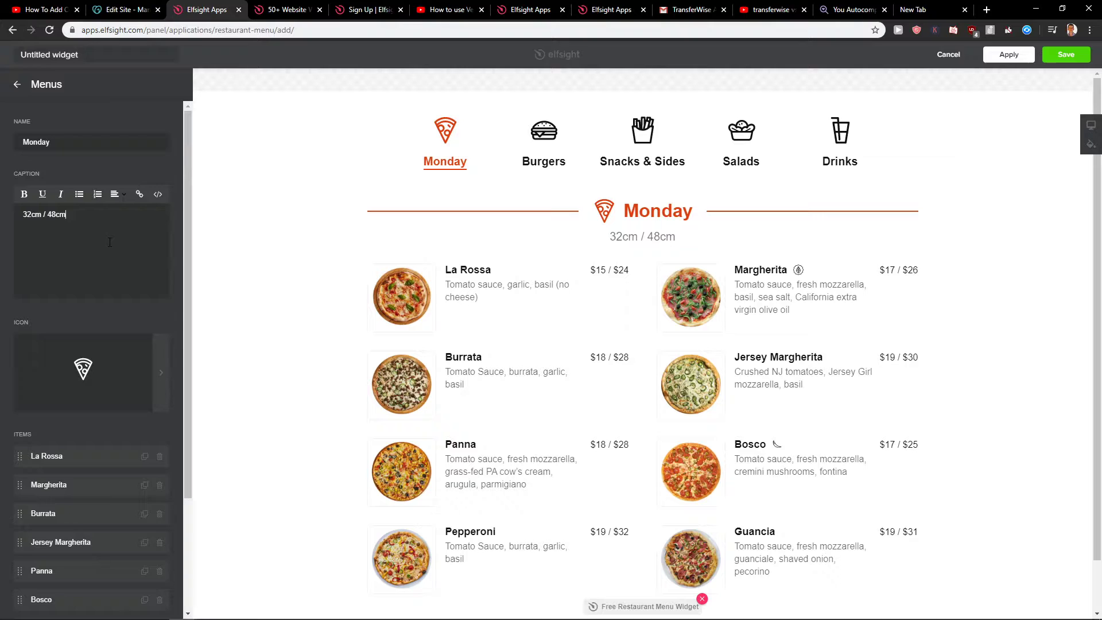
key("ctrl+a")
key("Delete")
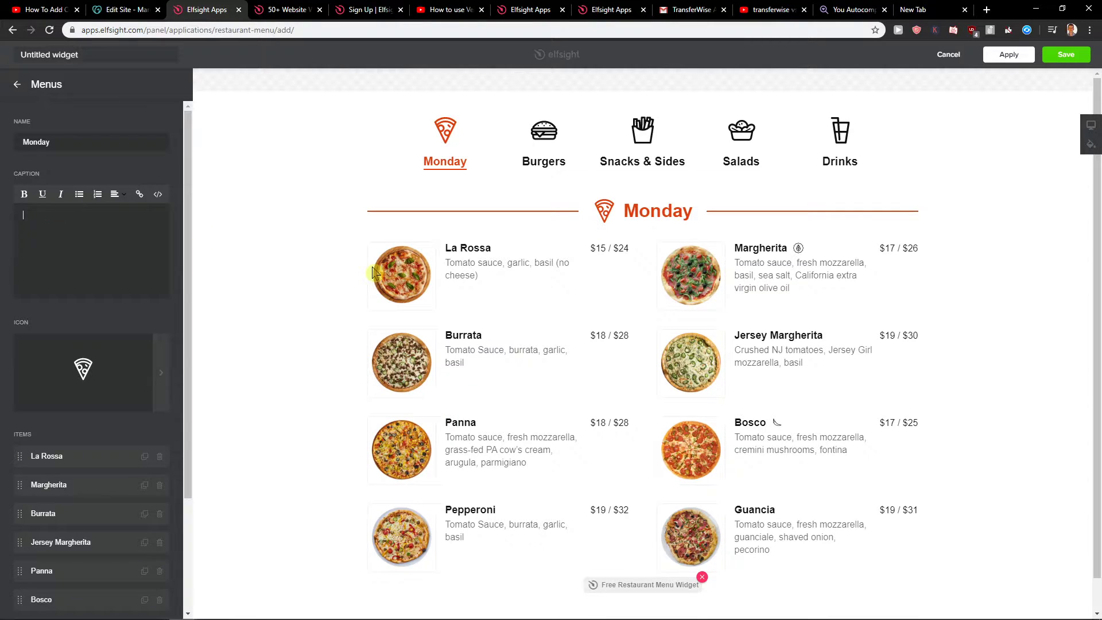
left_click(134, 364)
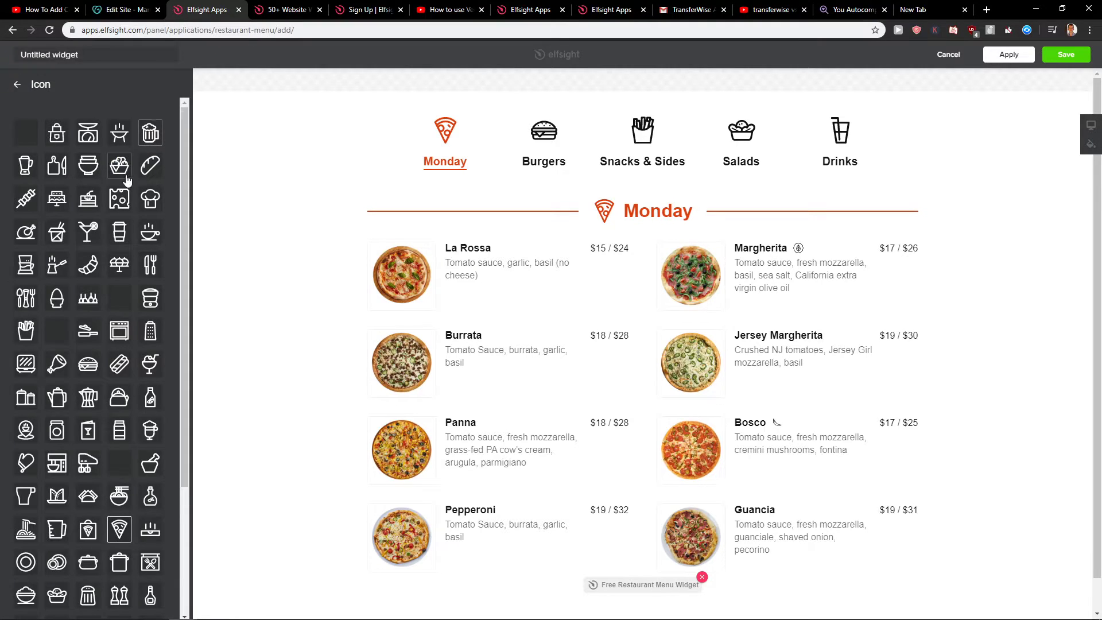
scroll(135, 153, "down", 3)
scroll(86, 258, "up", 3)
Remove the Monday menu's pizza icon and choose the bottle icon instead.
left_click(27, 134)
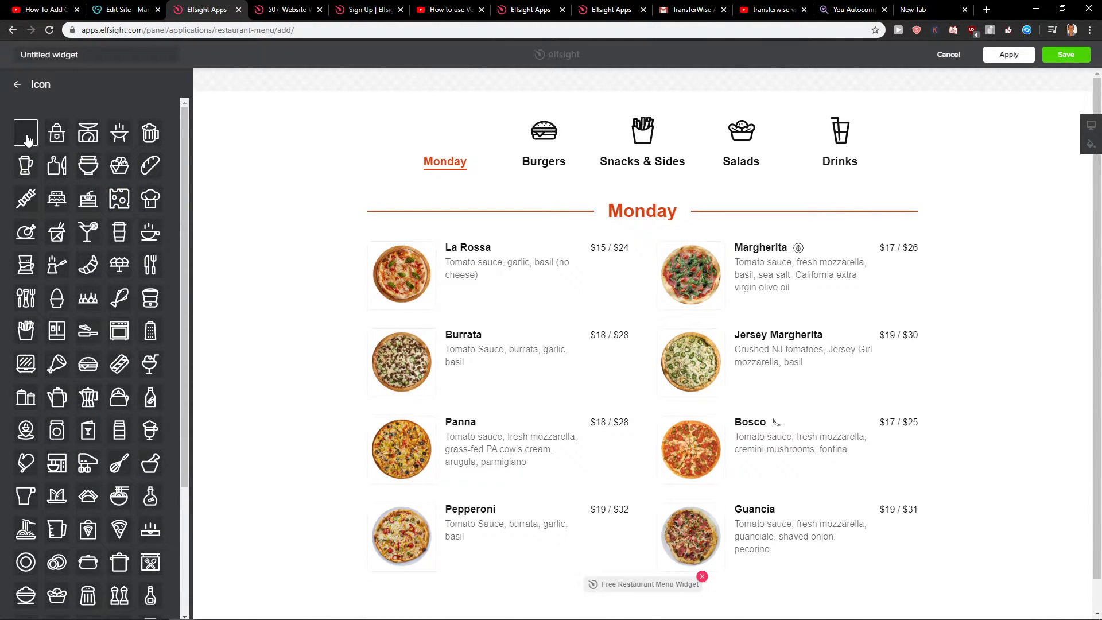
scroll(86, 258, "down", 3)
scroll(120, 276, "down", 3)
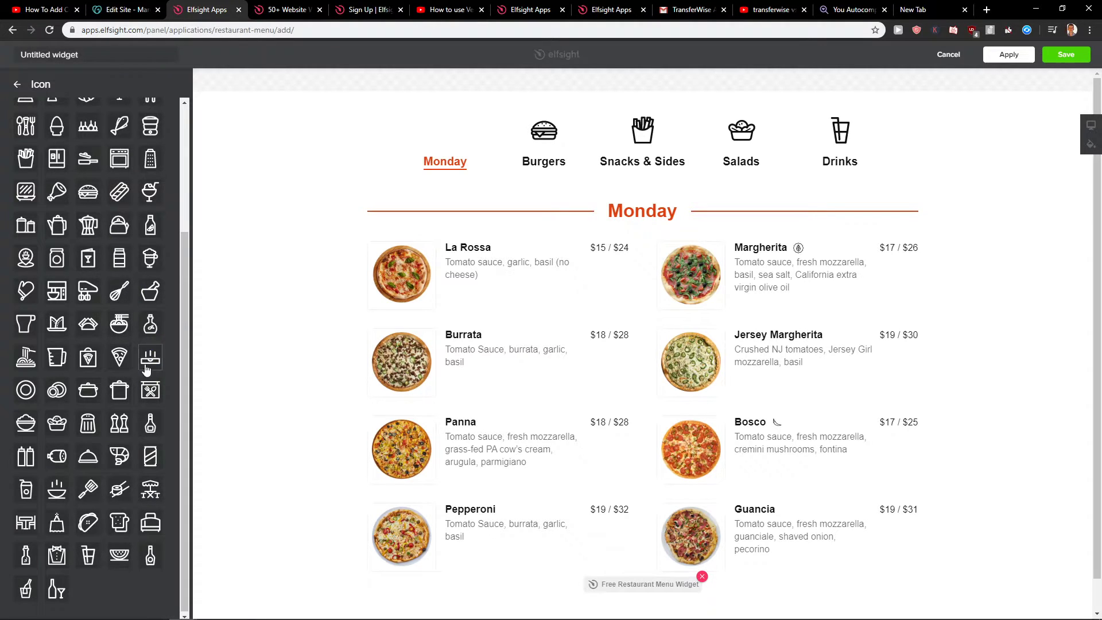
left_click(150, 325)
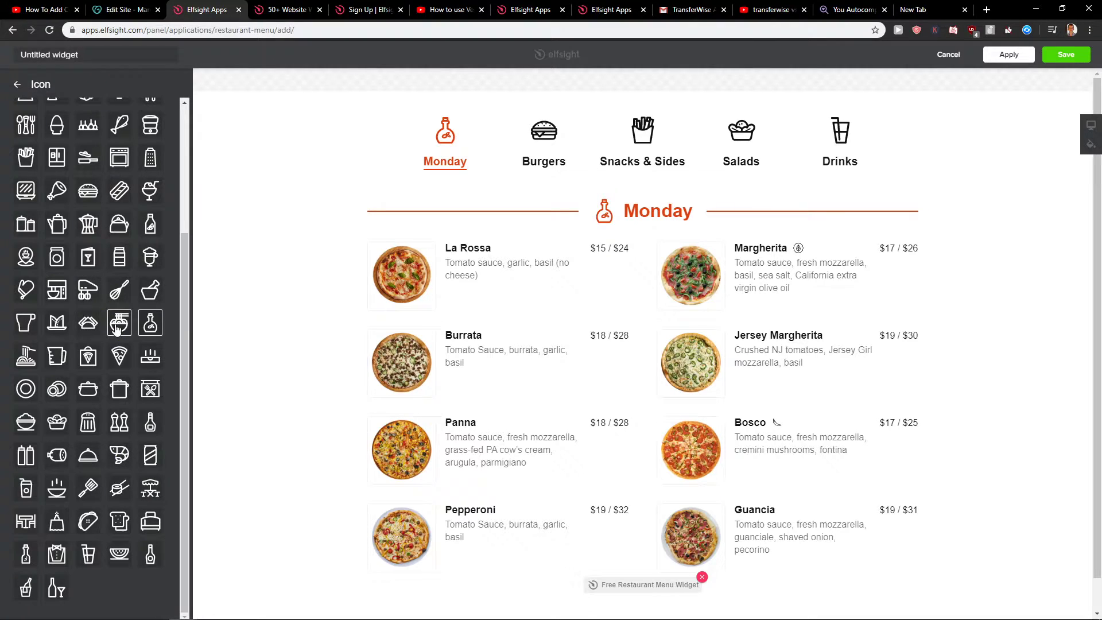
Give Monday the toast icon, then review La Rossa's caption, price and section without edits.
left_click(119, 522)
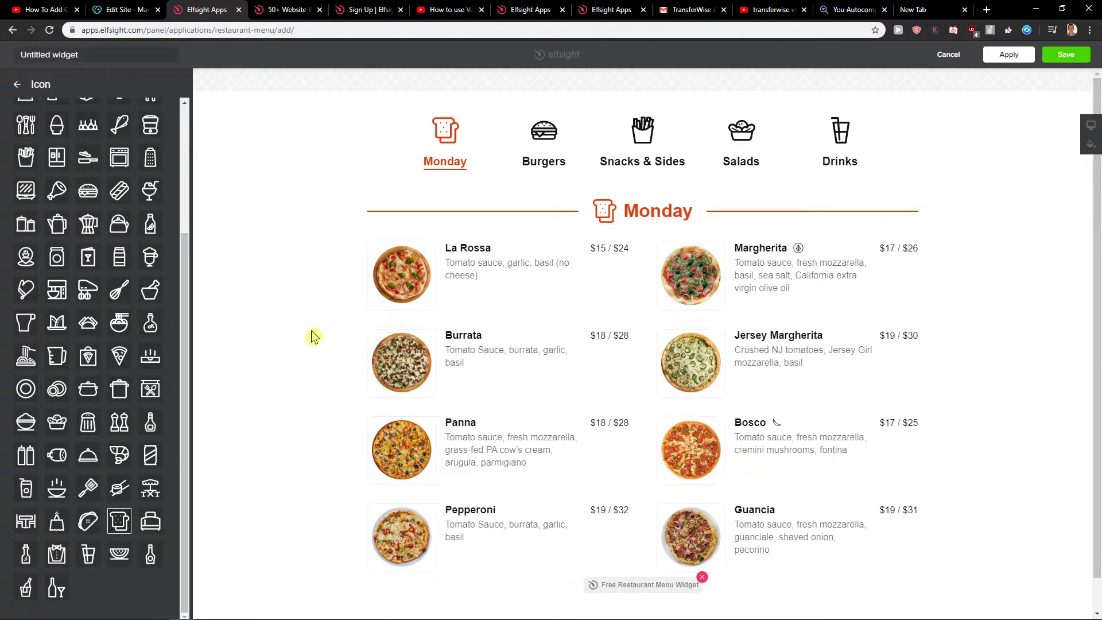
left_click(18, 85)
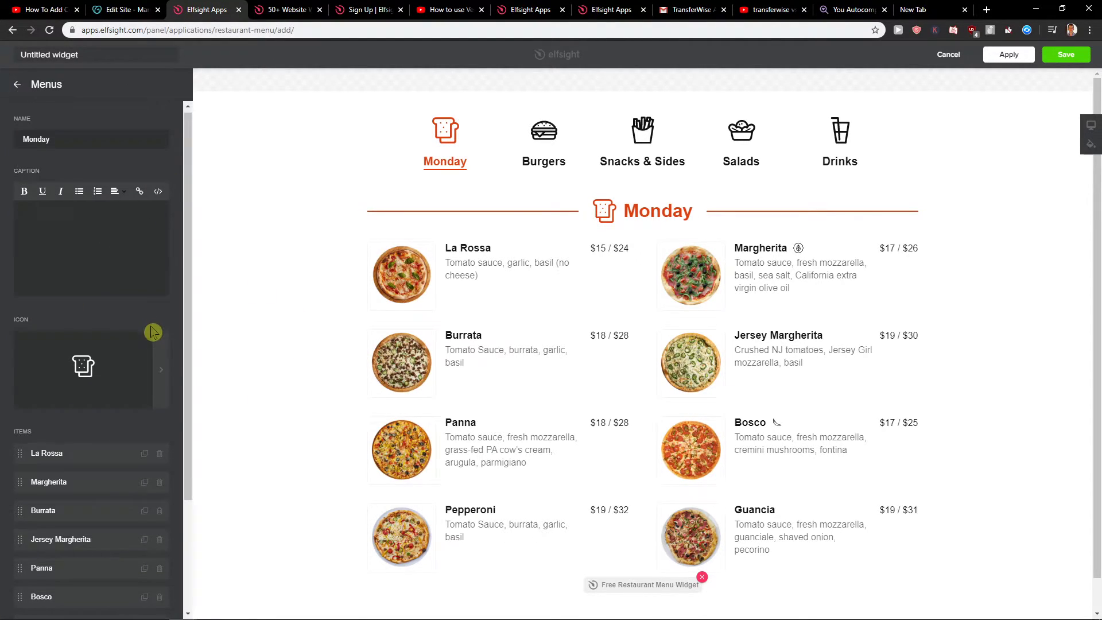
scroll(79, 371, "down", 3)
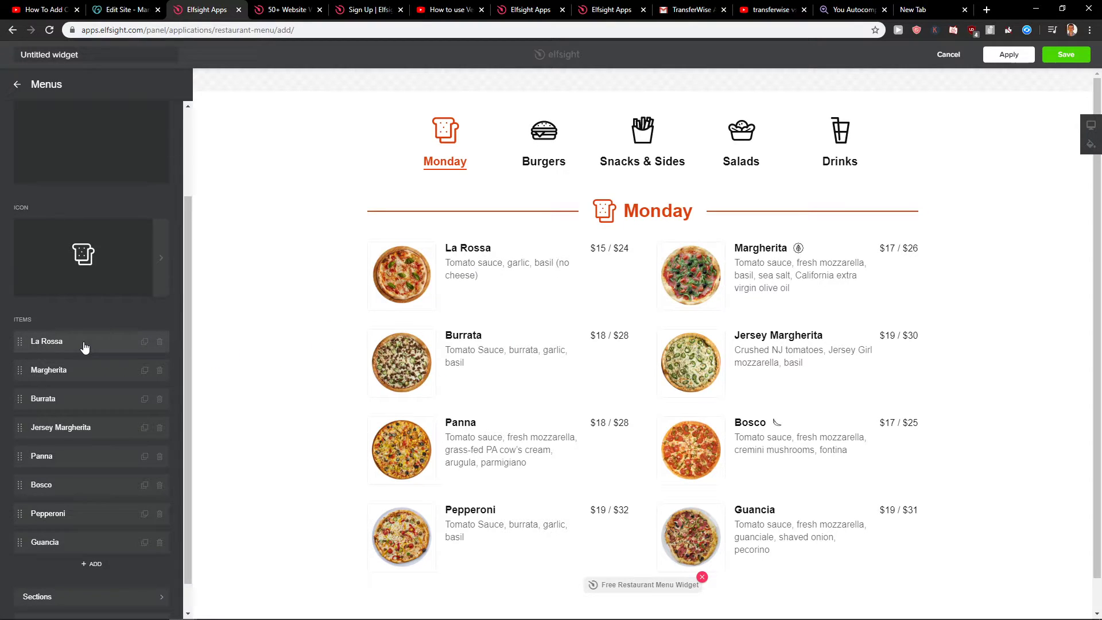
left_click(84, 347)
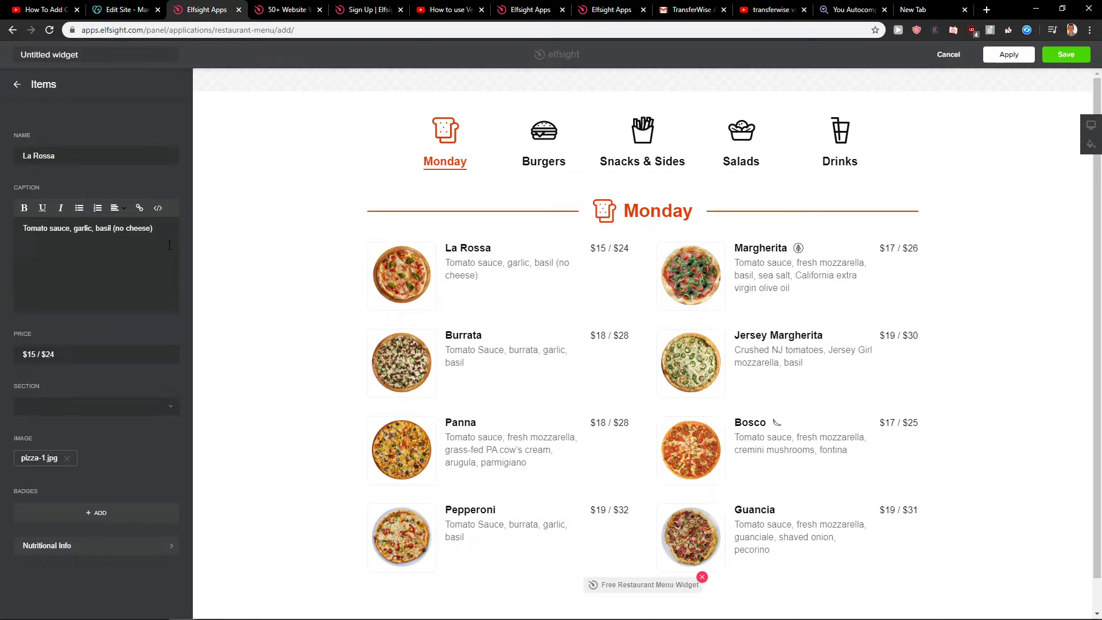
left_click_drag(154, 228, 53, 228)
left_click(43, 354)
left_click(81, 409)
left_click(113, 396)
Rename the Burgers menu to Tuesday.
left_click(17, 83)
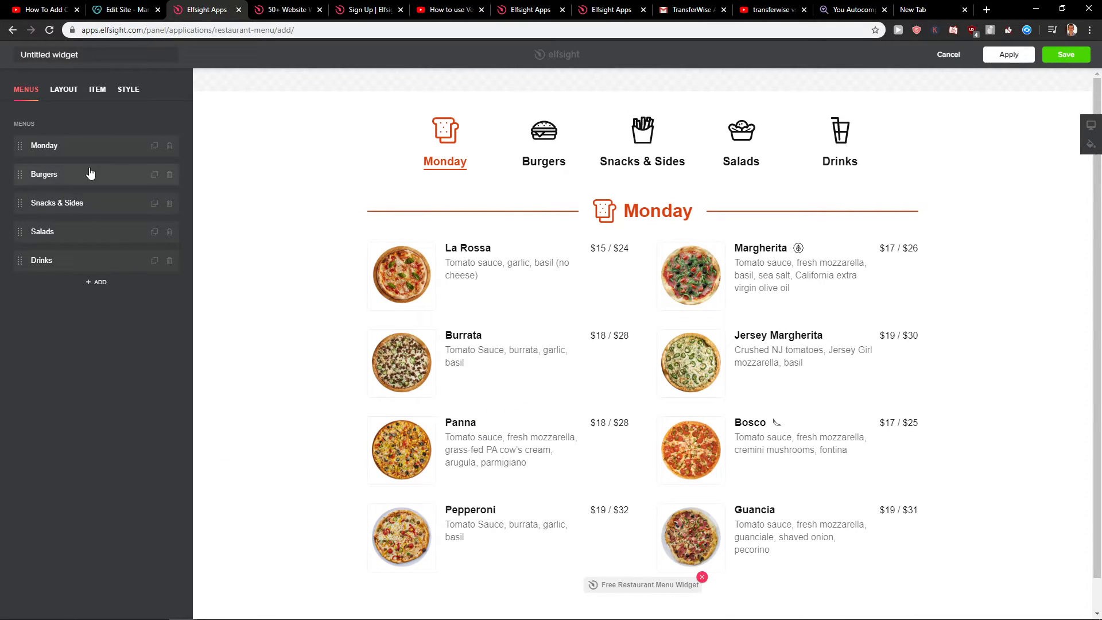
left_click(44, 174)
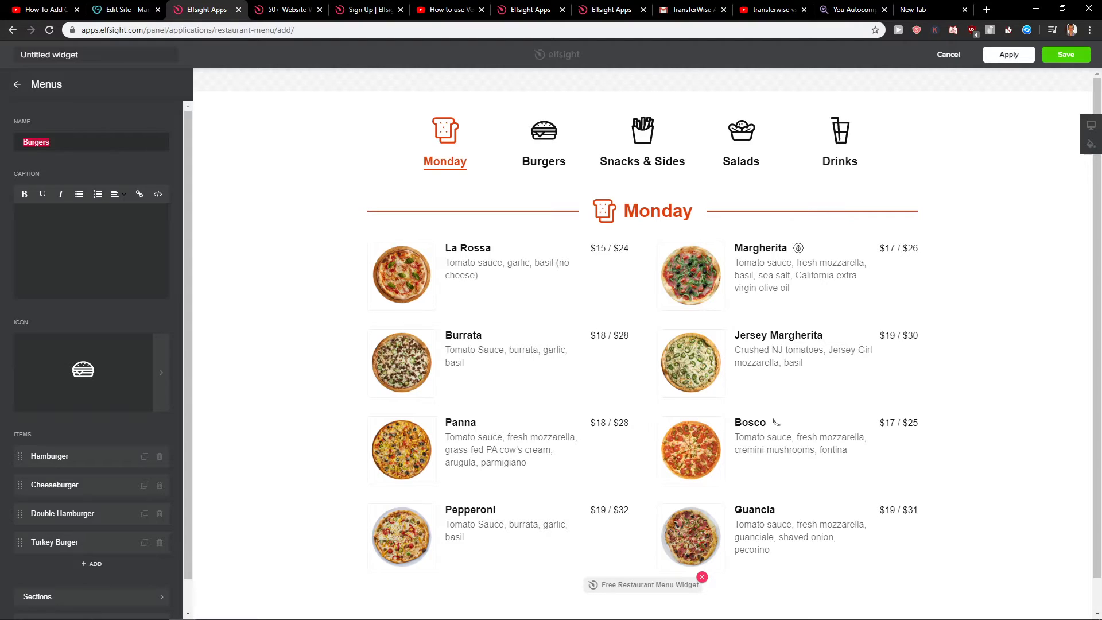
type("sday")
left_click(18, 84)
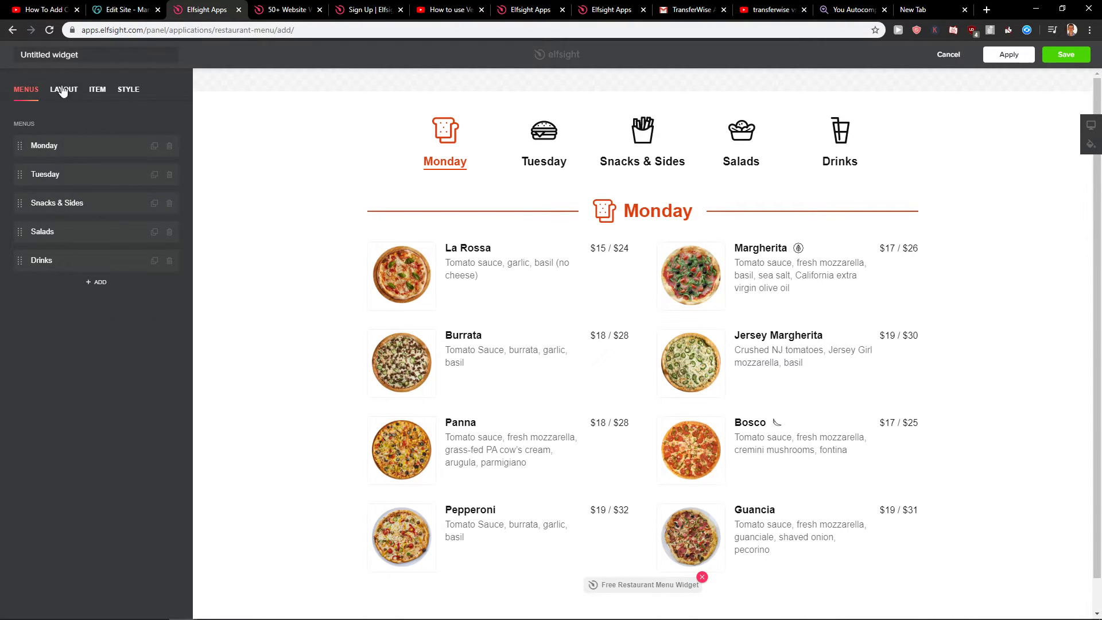
Look through the Layout and Item display settings tabs.
left_click(65, 89)
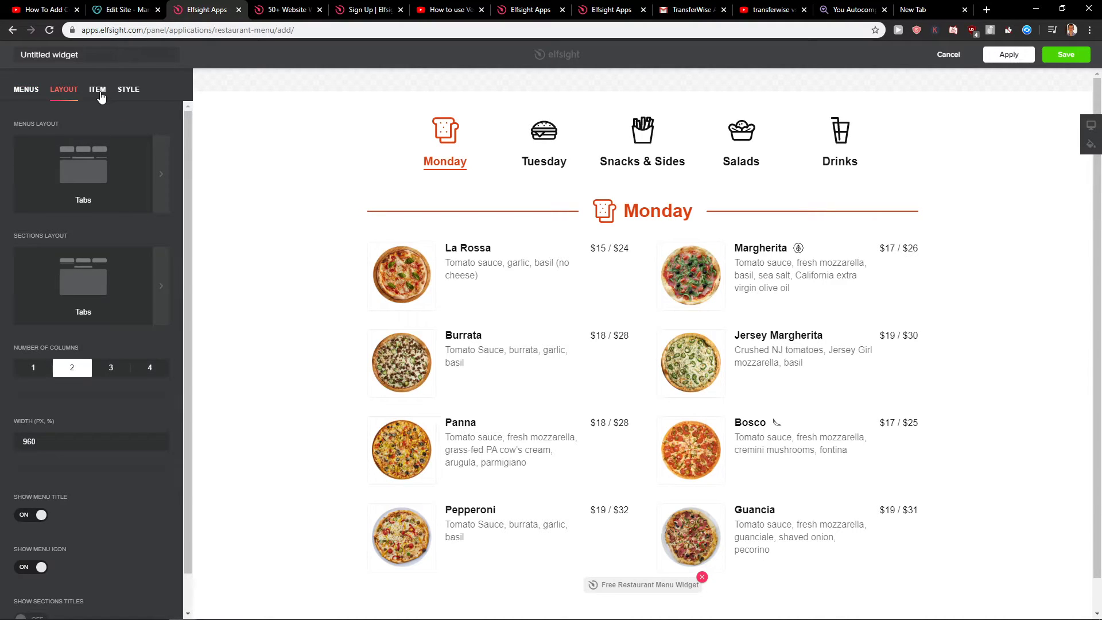
left_click(97, 89)
left_click(65, 88)
Save the Restaurant Menu widget and bring up its embed code dialog.
left_click(1066, 55)
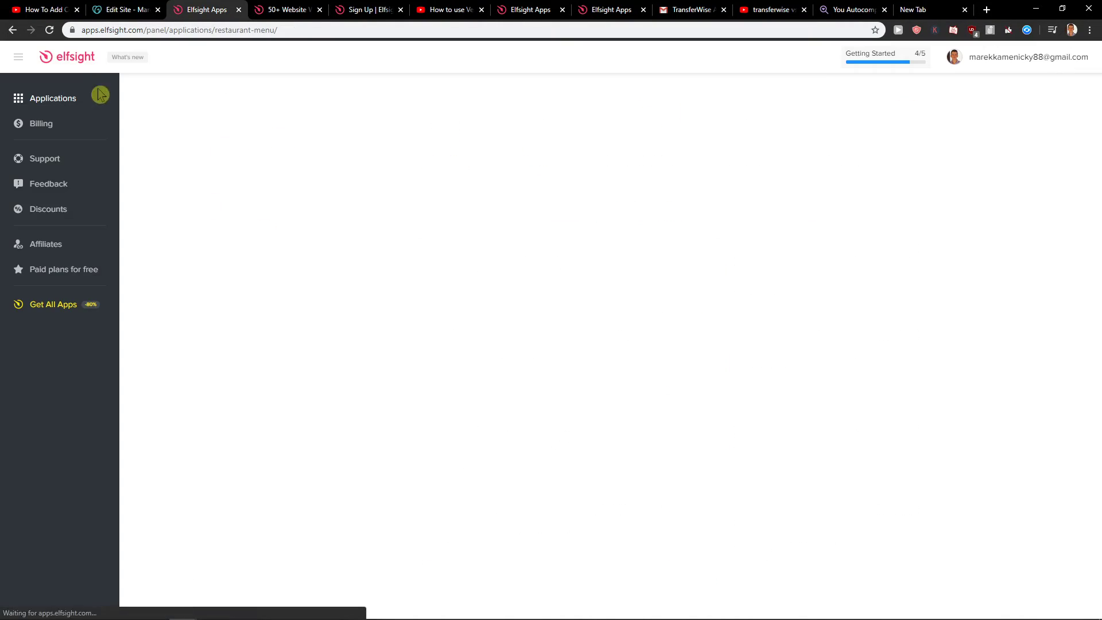
left_click(289, 9)
left_click(215, 10)
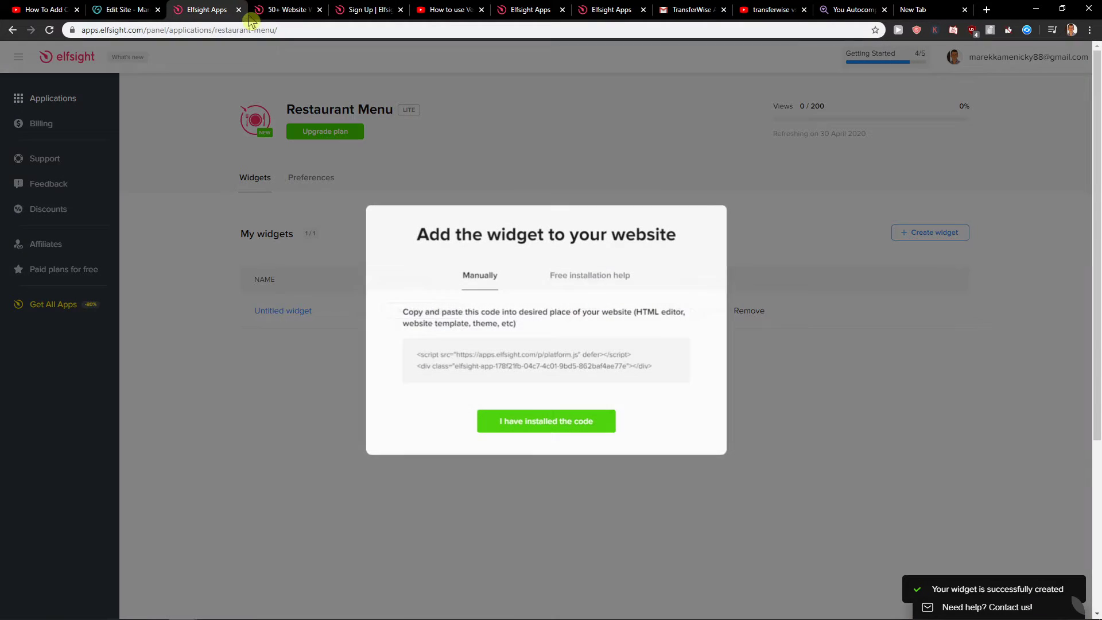
Compare Elfsight's single-app pricing plans, then return to the widget code page.
left_click(369, 10)
left_click(287, 10)
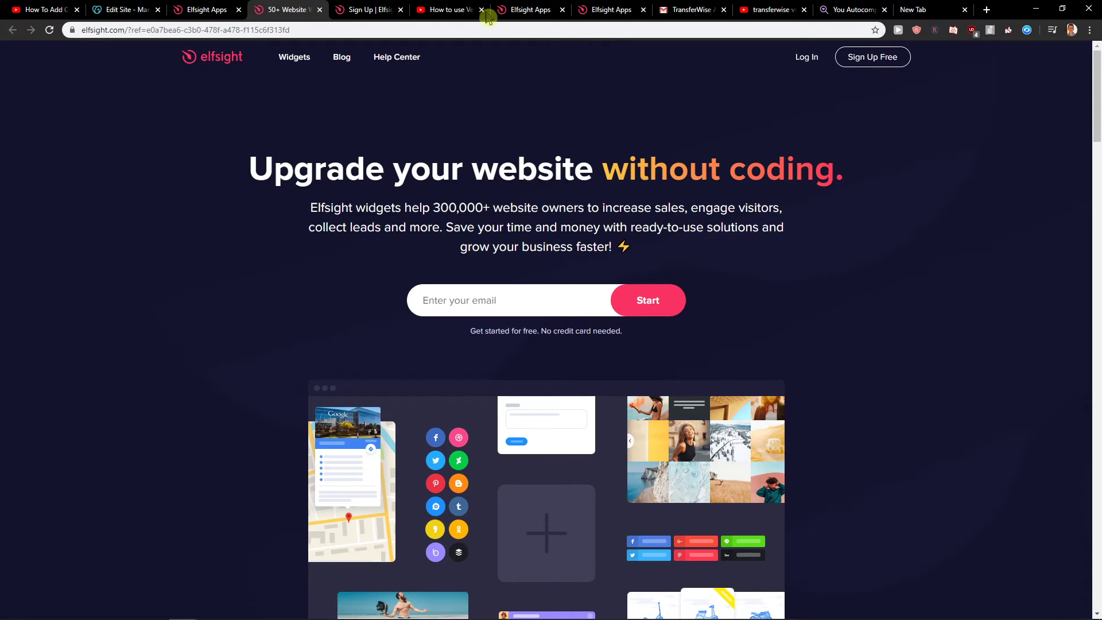
left_click_drag(531, 10, 288, 10)
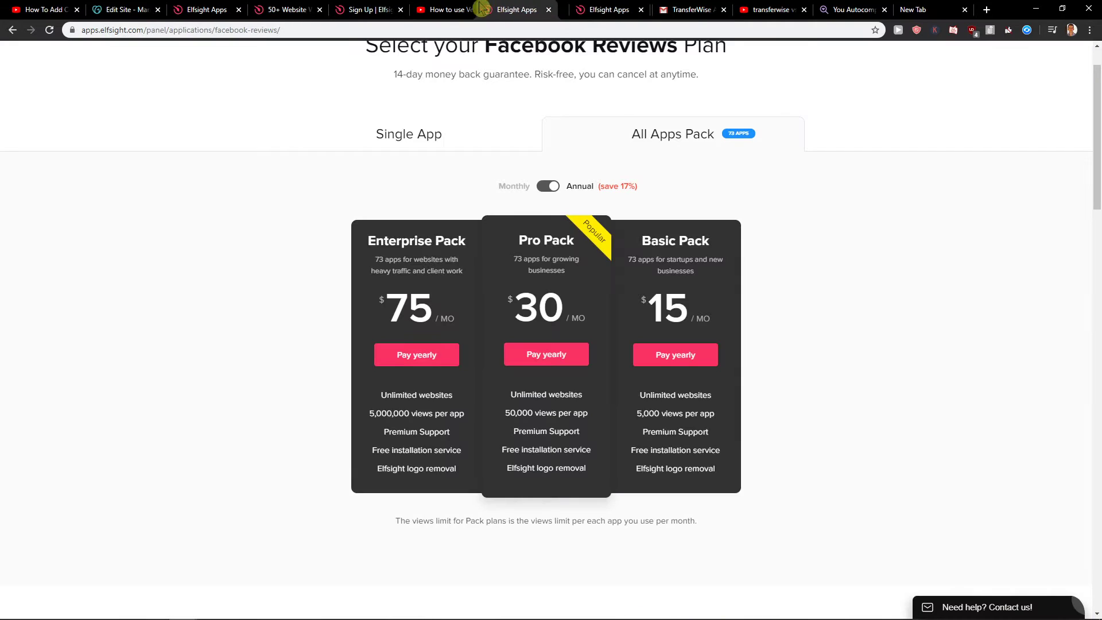
left_click(453, 131)
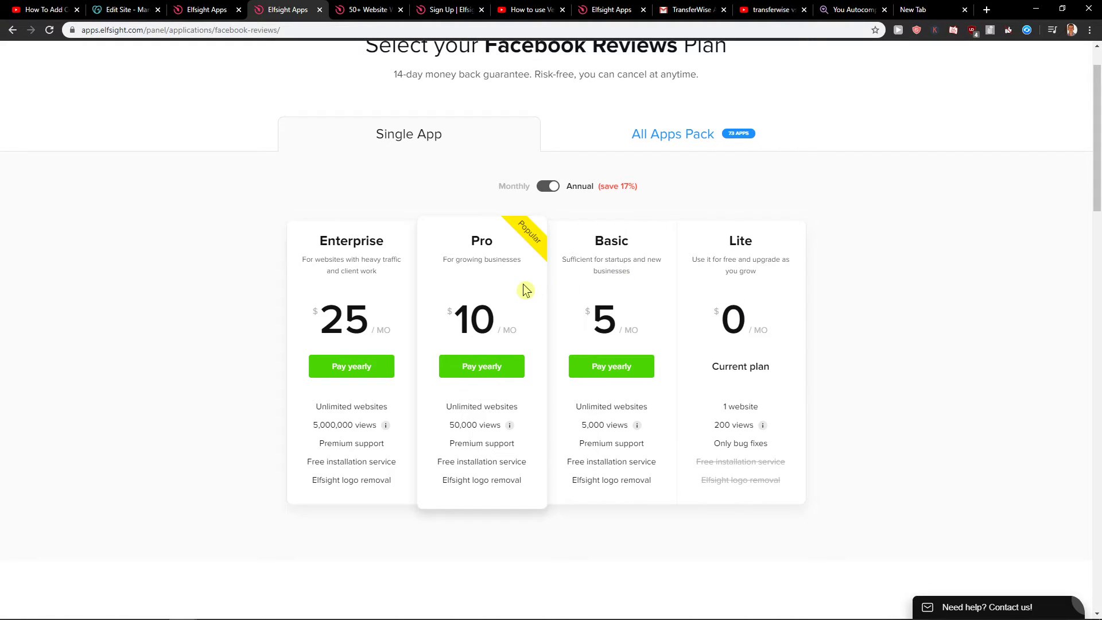
left_click(203, 10)
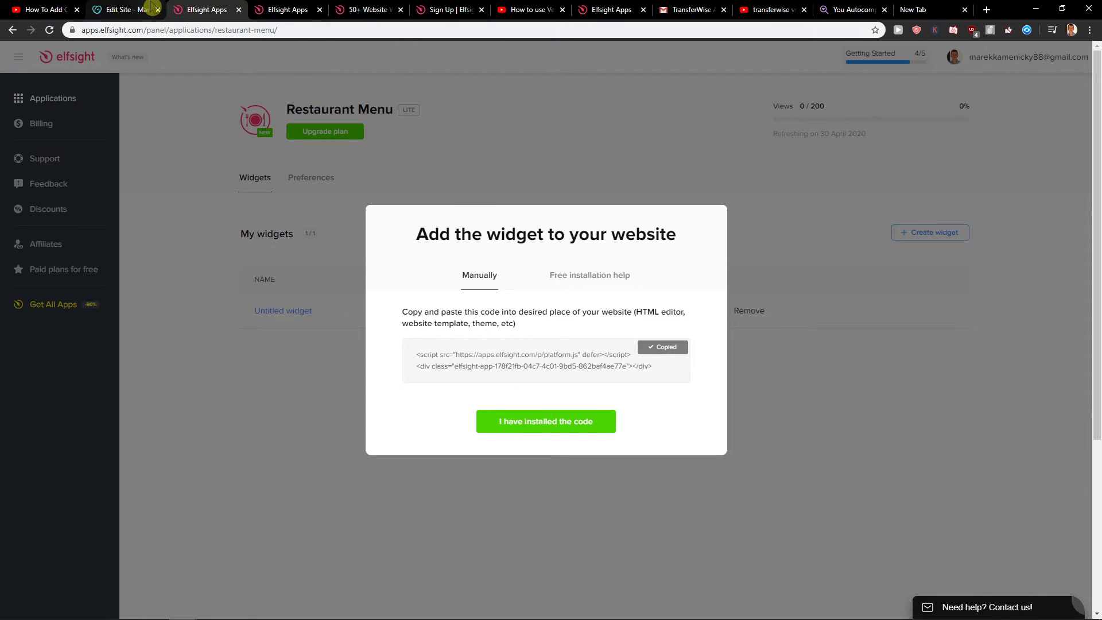
Switch from the Elfsight pages back to the GoDaddy site editor.
left_click(288, 9)
left_click(368, 9)
left_click(288, 10)
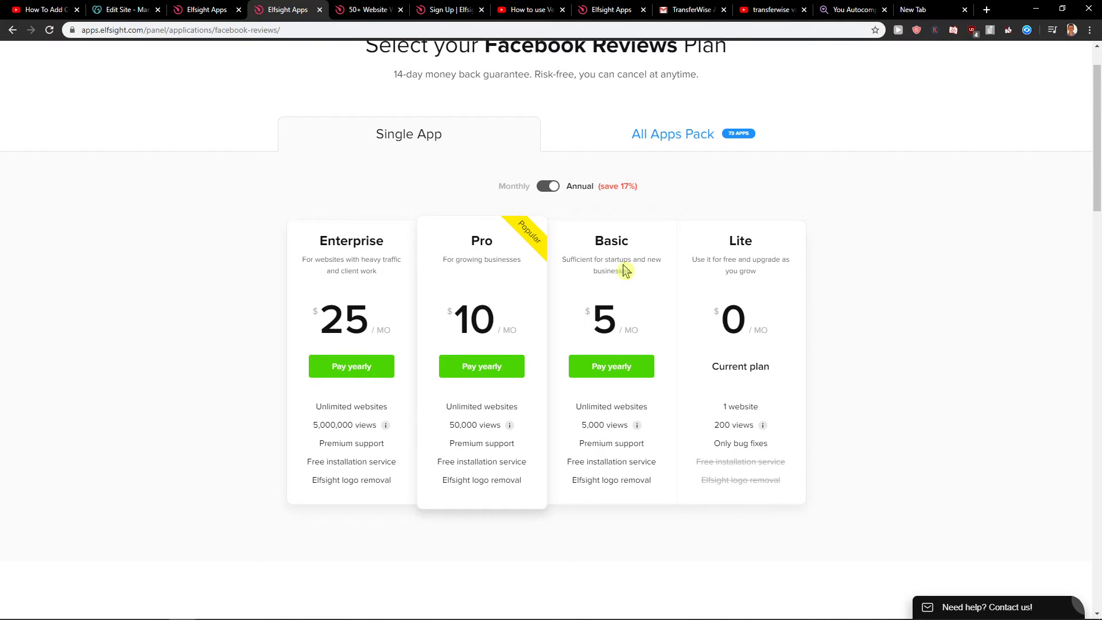
left_click(126, 9)
Insert an HTML custom-code section above the About Us section.
left_click(452, 361)
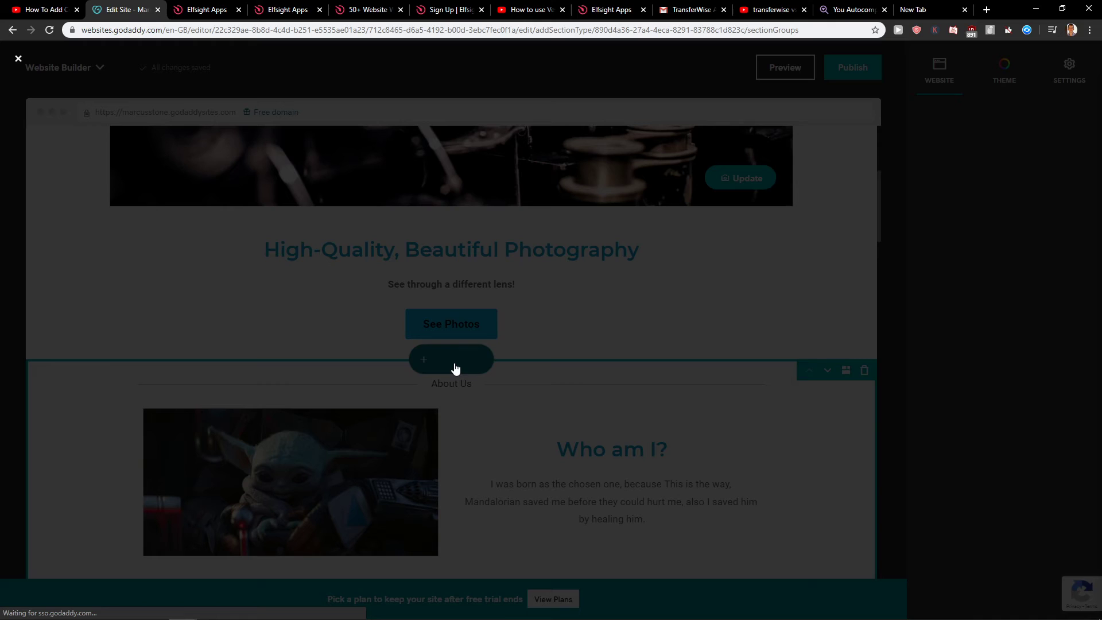
scroll(848, 402, "down", 2)
left_click(736, 428)
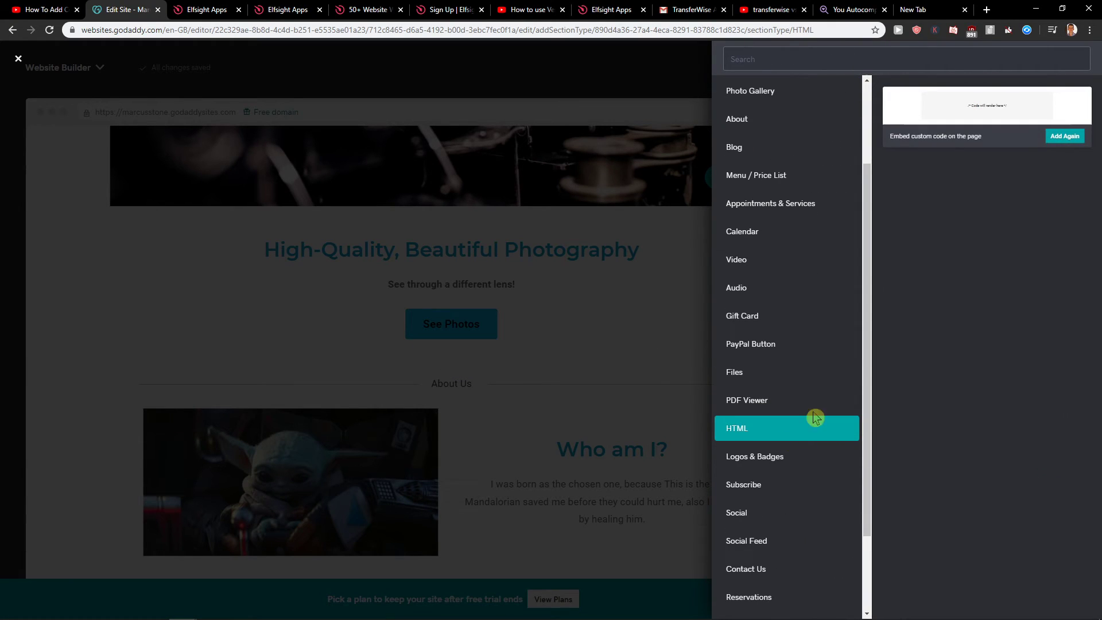
left_click(1066, 136)
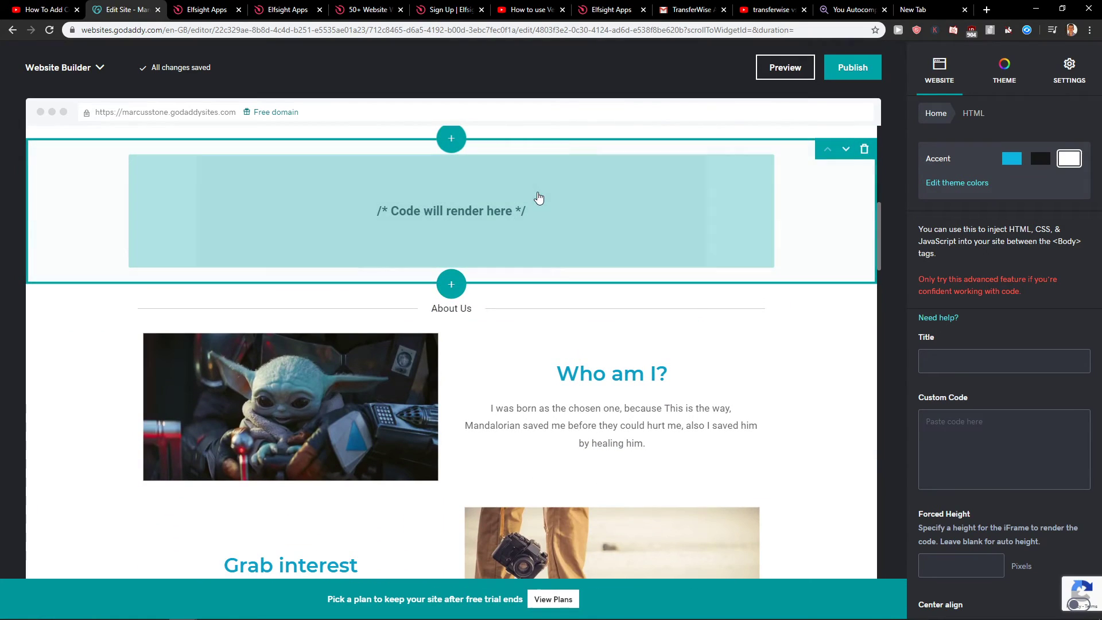
Paste the copied Elfsight widget code into the HTML section's Custom Code box.
left_click(1008, 464)
type("<script src=\"https://apps.elfsight.com/p/platform.js\" defer></script> <div class=\"elfsight-app-178f21fb-04c7-4c01-9bd5-862baf4ae77e\"></div>")
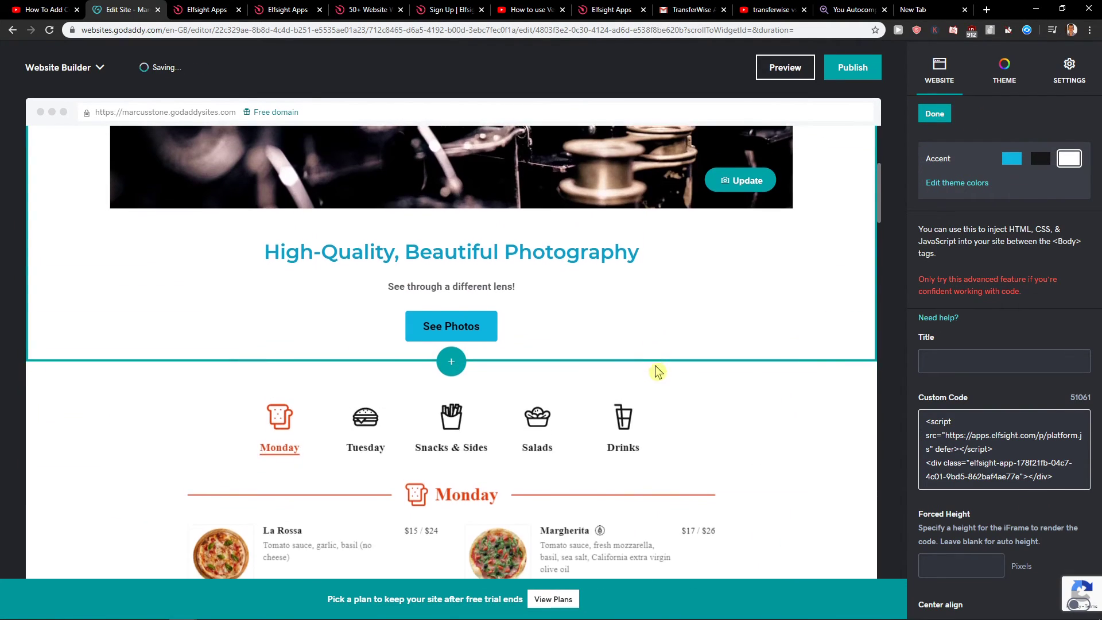
scroll(750, 371, "down", 2)
scroll(826, 407, "down", 2)
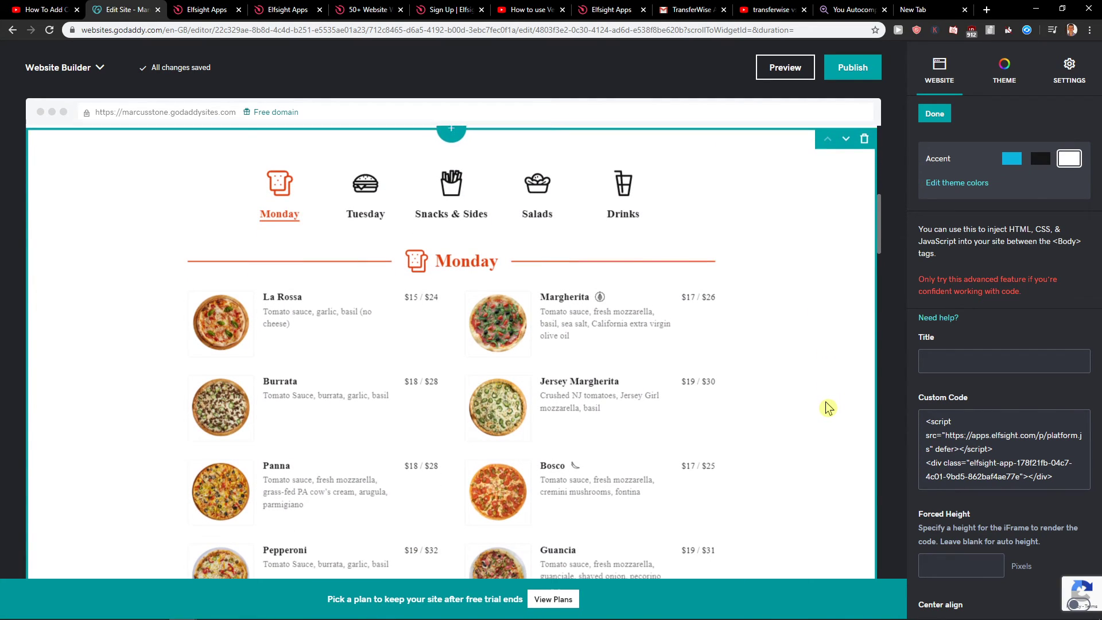
scroll(824, 403, "down", 2)
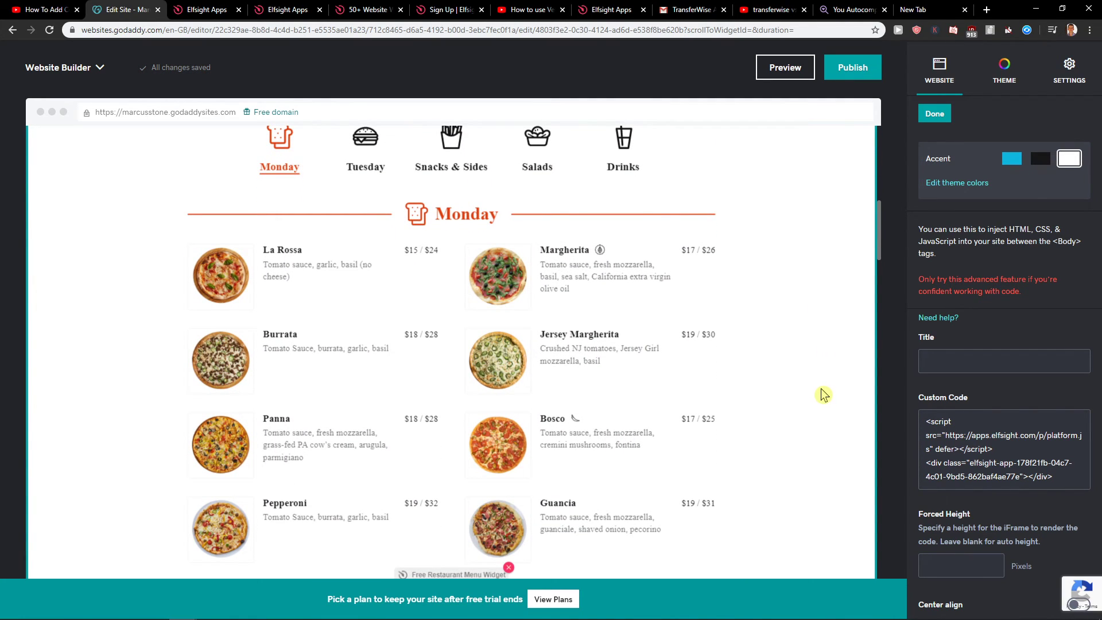